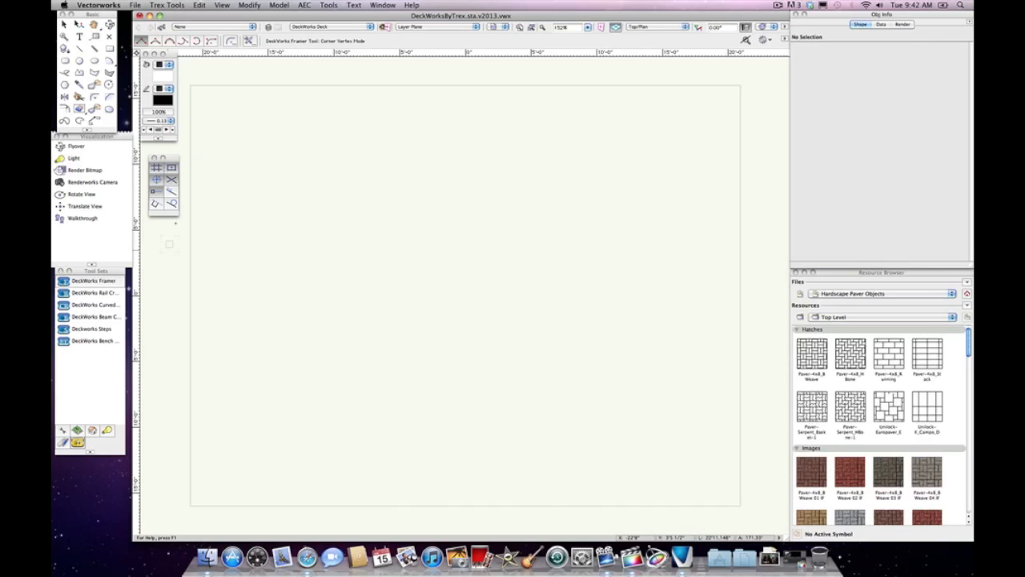
{"action": "mouse_move", "coordinate": [176, 157]}
{"action": "left_mouse_down"}
{"action": "mouse_move", "coordinate": [231, 153]}
{"action": "mouse_move", "coordinate": [207, 182]}
{"action": "mouse_move", "coordinate": [175, 157]}
{"action": "left_mouse_up"}
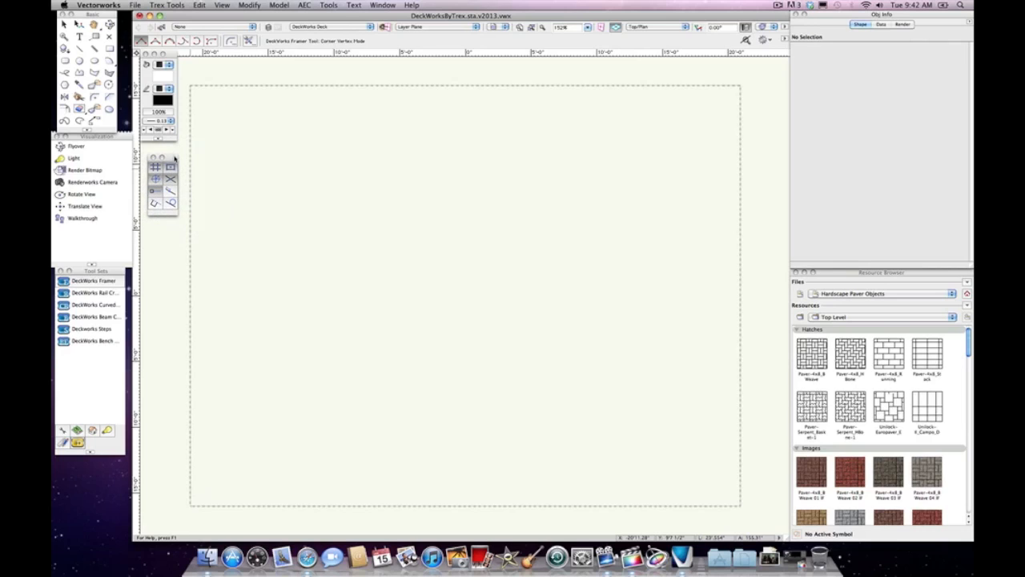
{"action": "left_click", "coordinate": [383, 6]}
{"action": "mouse_move", "coordinate": [388, 16]}
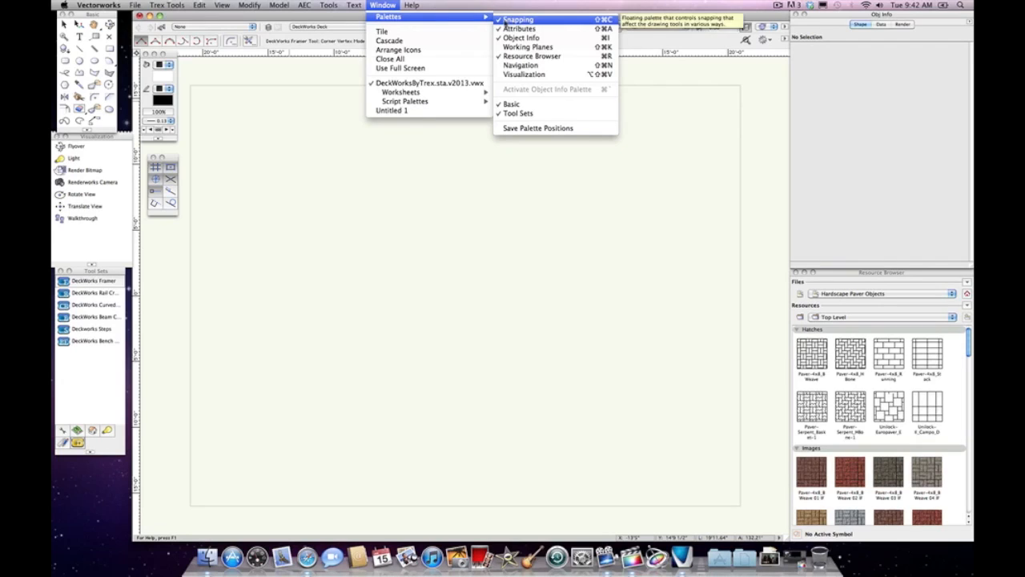
{"action": "left_click", "coordinate": [168, 159]}
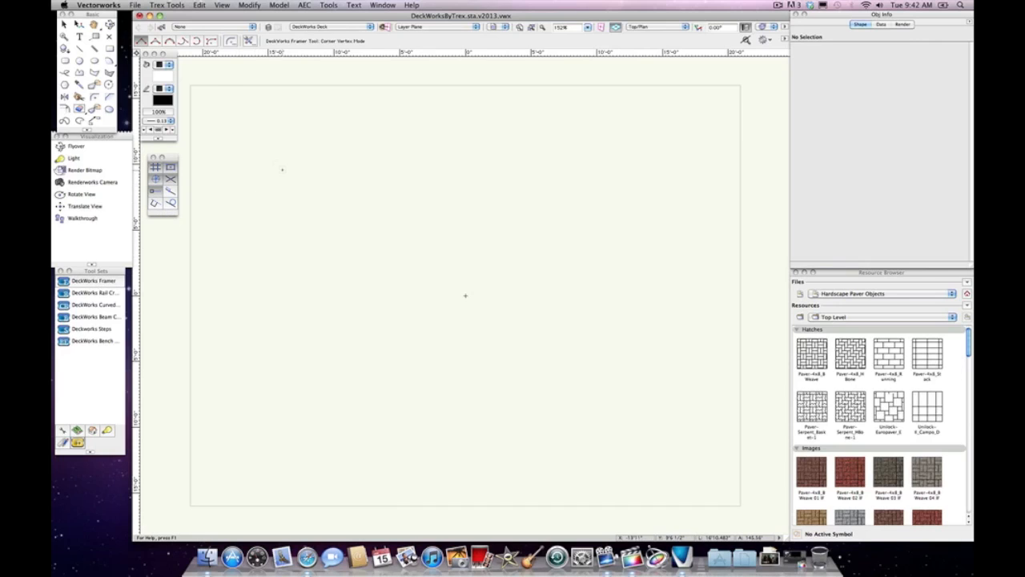
- Start the deck frame outline in the drawing's upper left with a horizontal 20' edge running to the right
{"action": "left_click", "coordinate": [282, 169]}
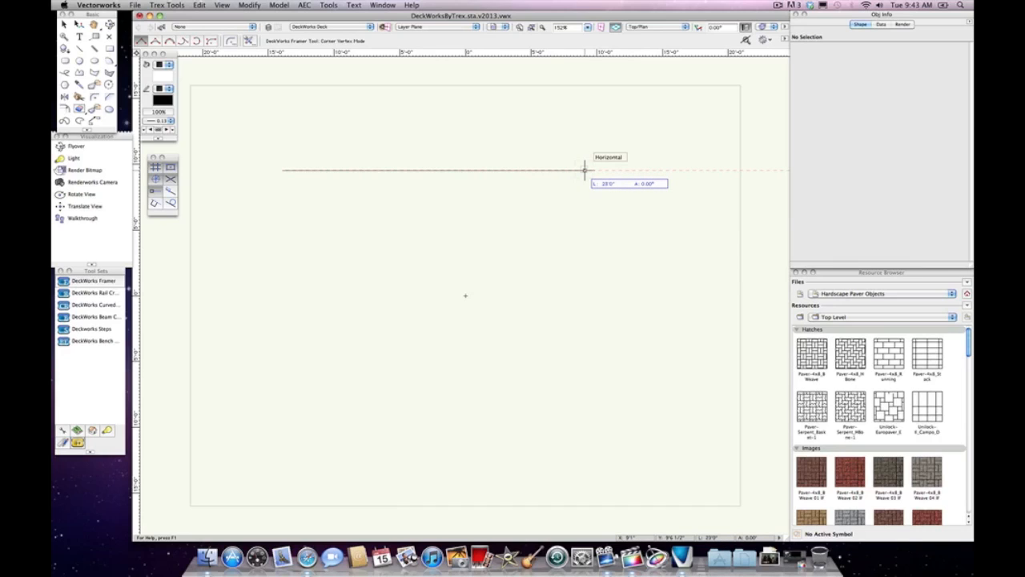
{"action": "key", "text": "Tab"}
{"action": "type", "text": "20'"}
{"action": "key", "text": "Tab"}
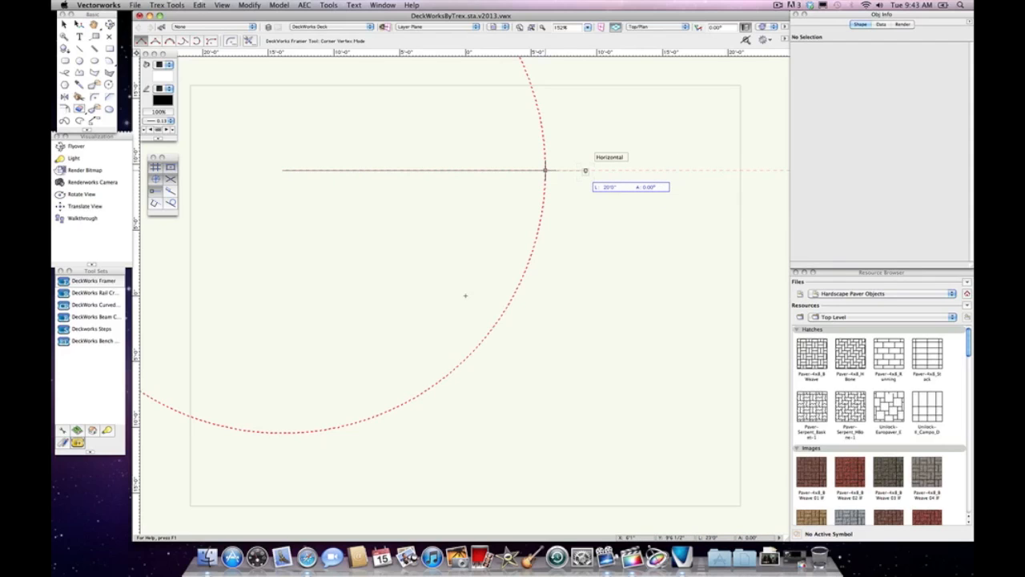
{"action": "left_click", "coordinate": [586, 170]}
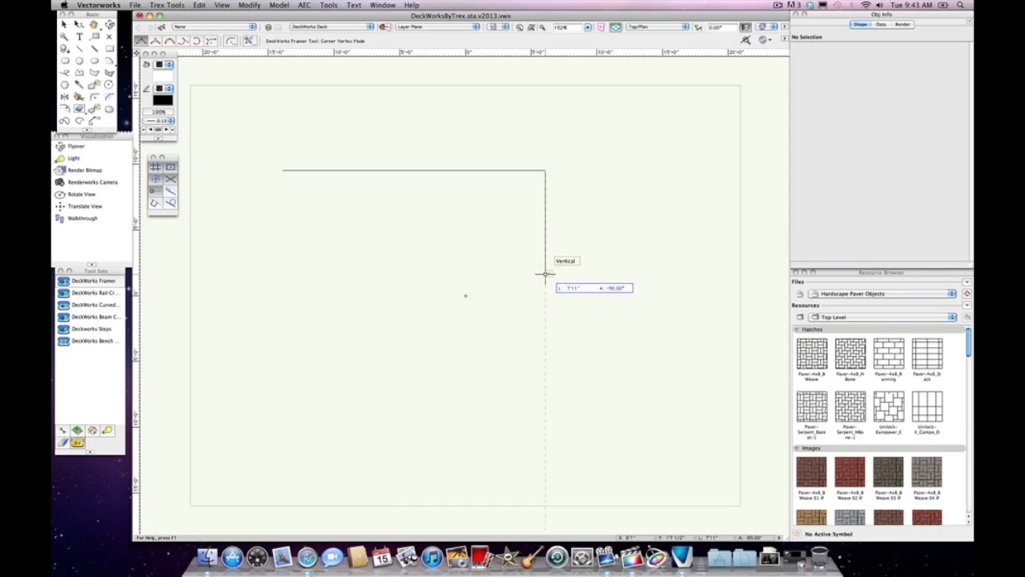
- Add a 12' edge straight down from the 20' edge and close the outline as a 20' by 12' rectangle
{"action": "key", "text": "Tab"}
{"action": "key", "text": "Tab"}
{"action": "key", "text": "Tab"}
{"action": "key", "text": "Tab"}
{"action": "key", "text": "Tab"}
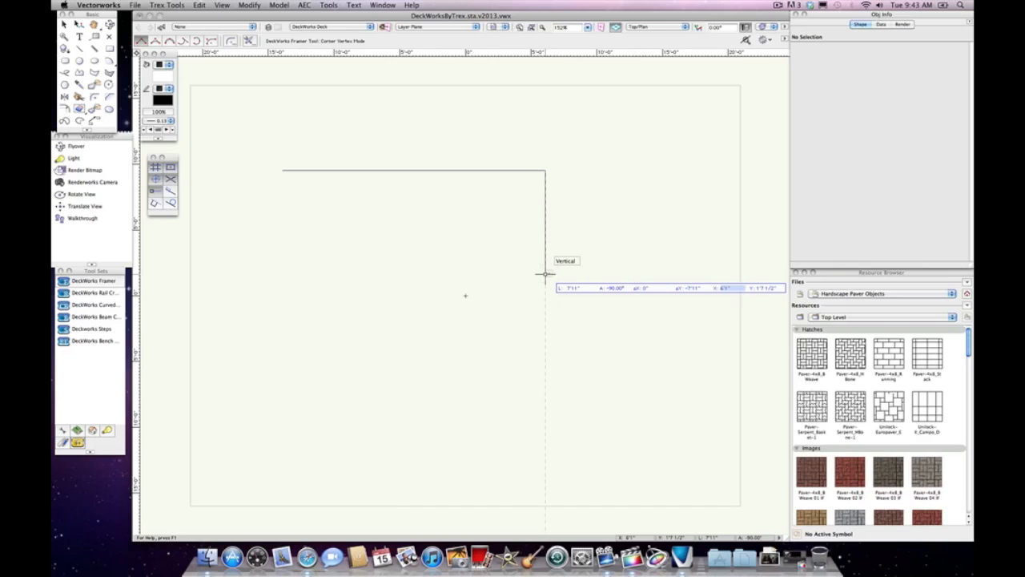
{"action": "key", "text": "Tab"}
{"action": "key", "text": "Tab"}
{"action": "type", "text": "12"}
{"action": "key", "text": "Tab"}
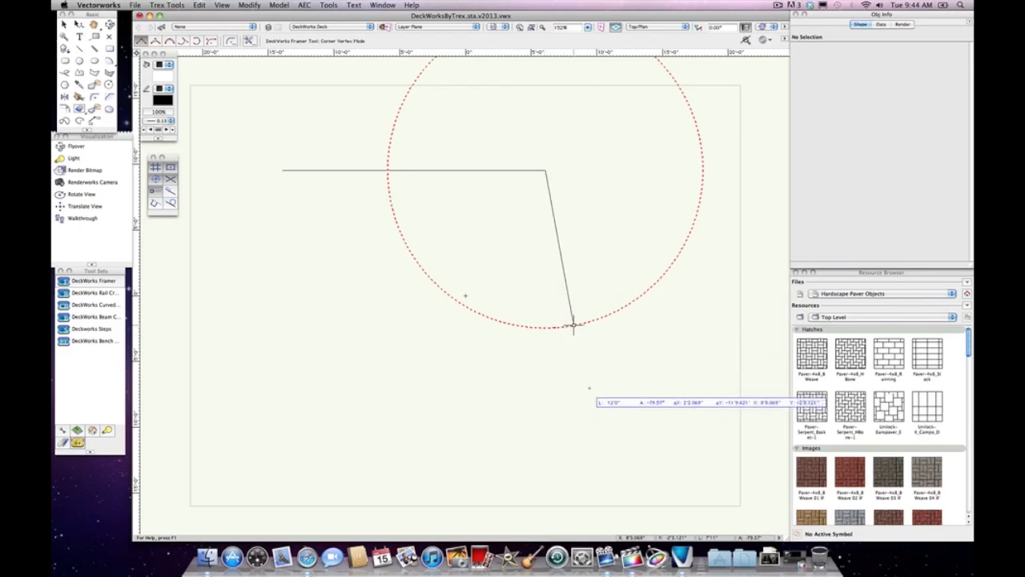
{"action": "left_click", "coordinate": [545, 328]}
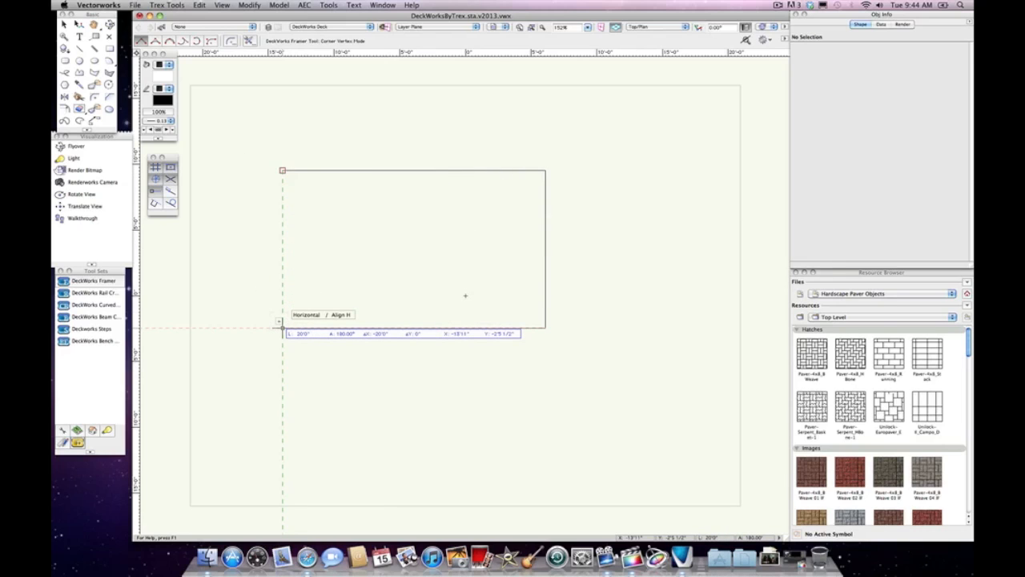
{"action": "left_click", "coordinate": [282, 327]}
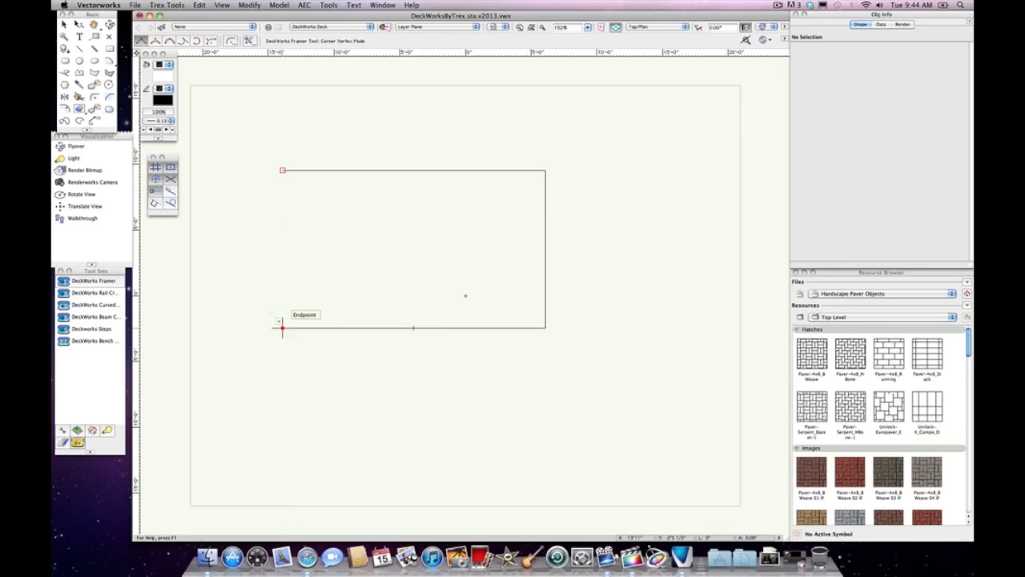
{"action": "left_click", "coordinate": [281, 170]}
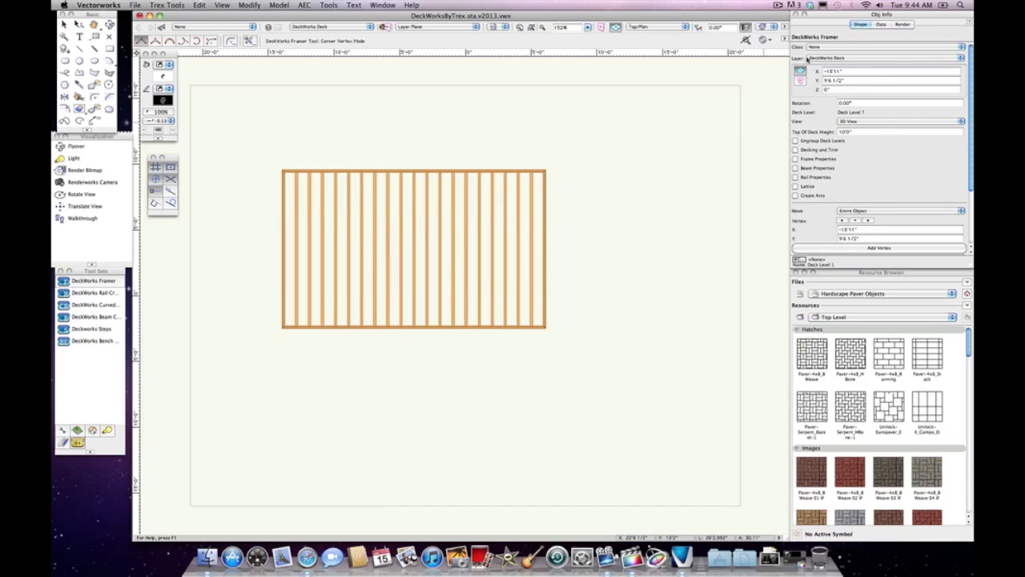
- Switch the deck frame's display to 2D plan and return it to 3D View
{"action": "left_click", "coordinate": [852, 122]}
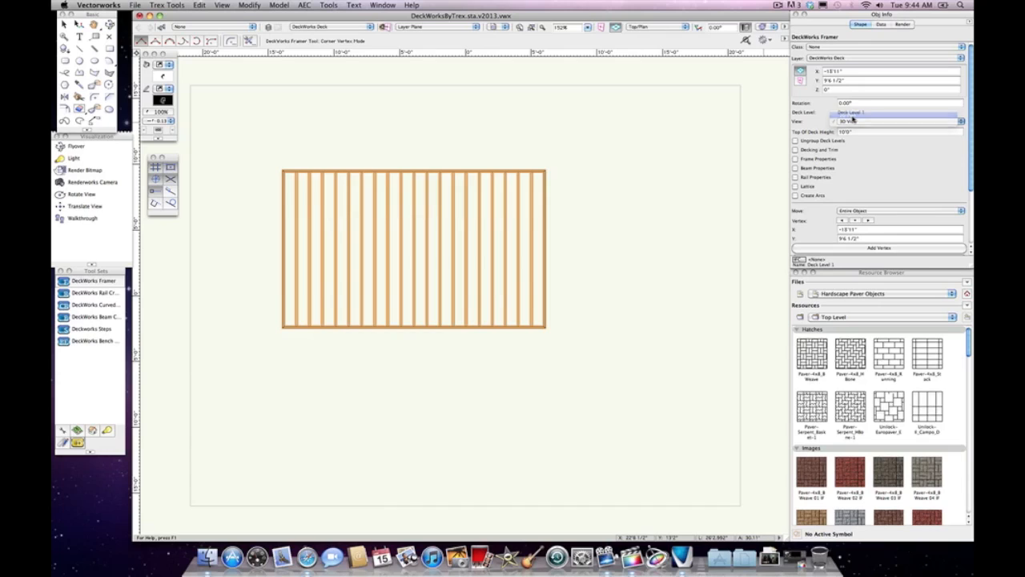
{"action": "left_click", "coordinate": [850, 115]}
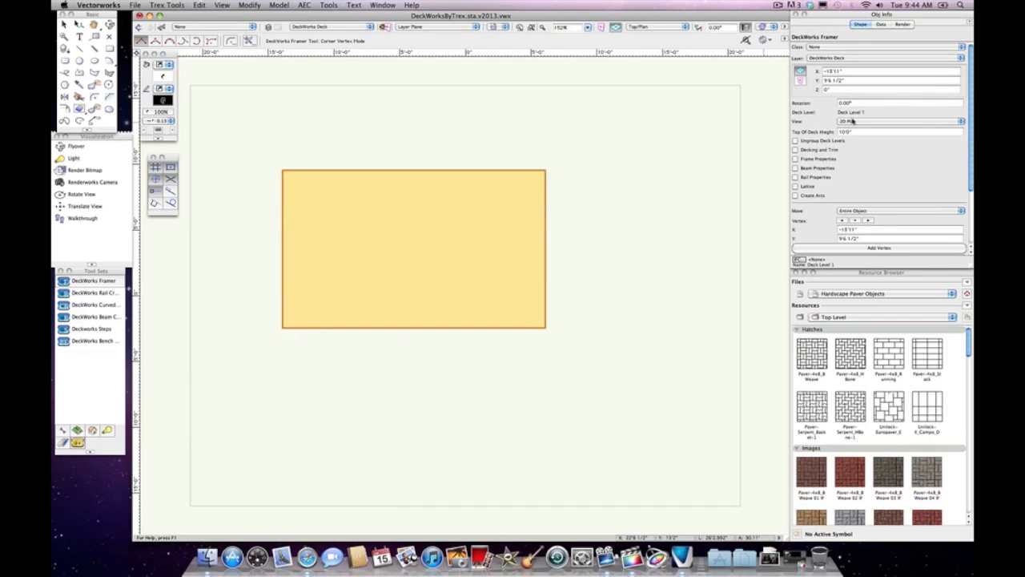
{"action": "left_click", "coordinate": [853, 121]}
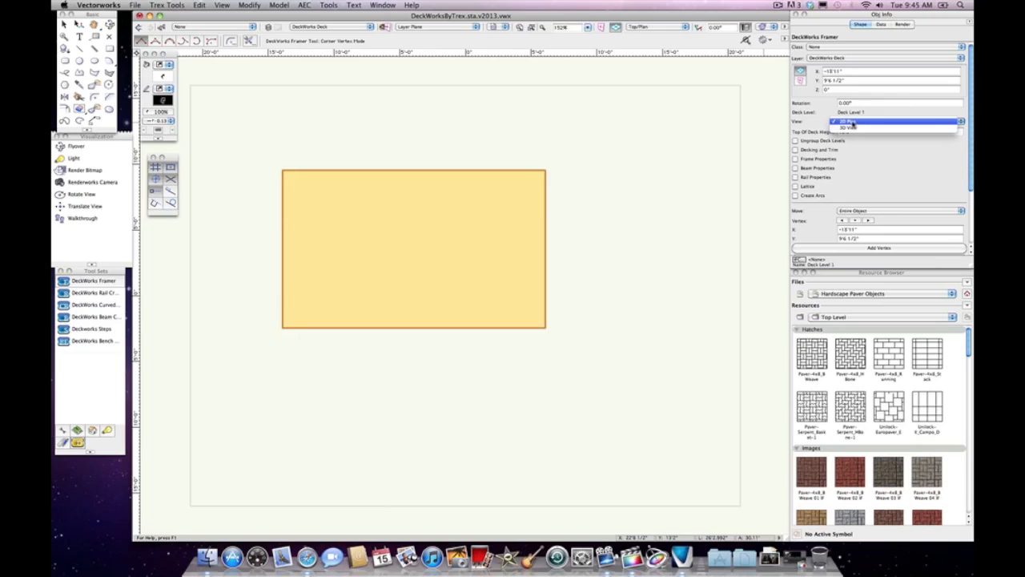
{"action": "left_click", "coordinate": [855, 130]}
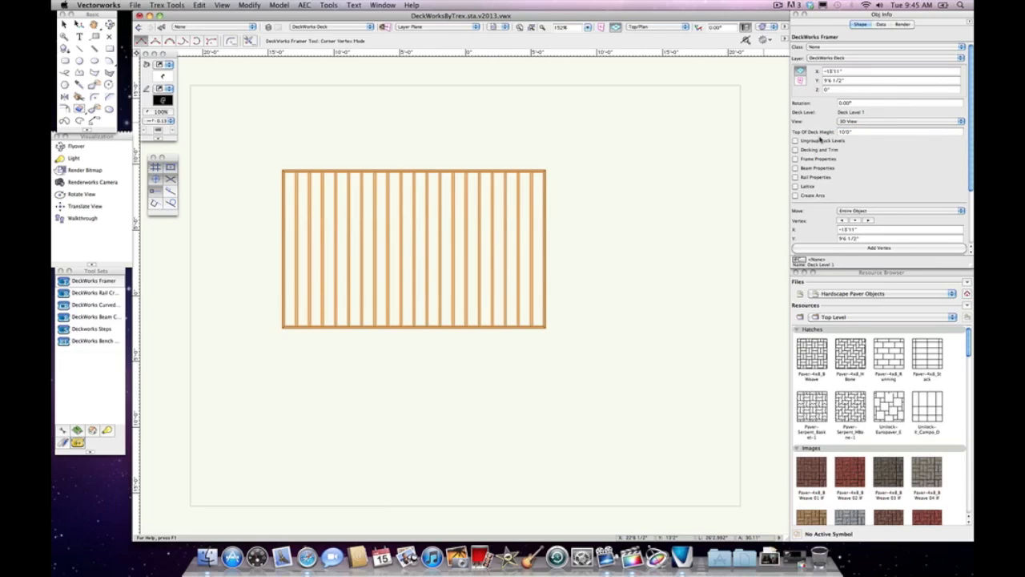
- Show the deck's frame properties and choose 2 x 8 as the framing size
{"action": "left_click", "coordinate": [796, 161]}
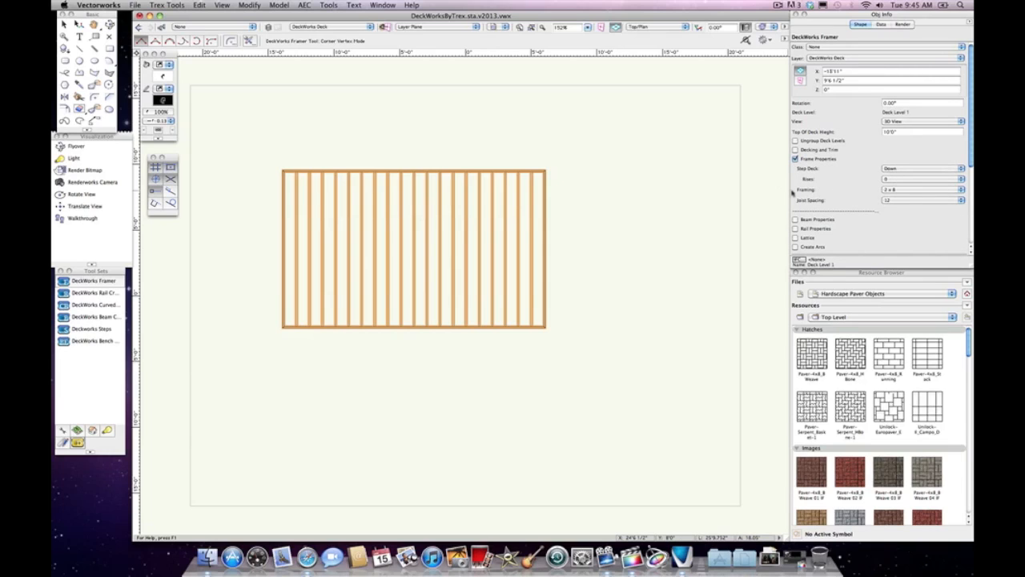
{"action": "left_click", "coordinate": [886, 190]}
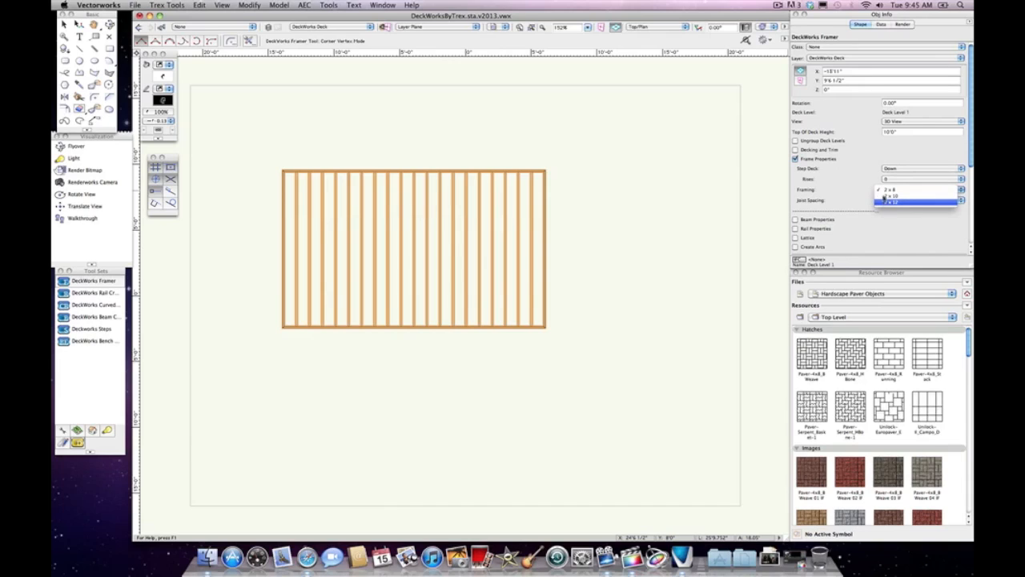
{"action": "left_click", "coordinate": [885, 189]}
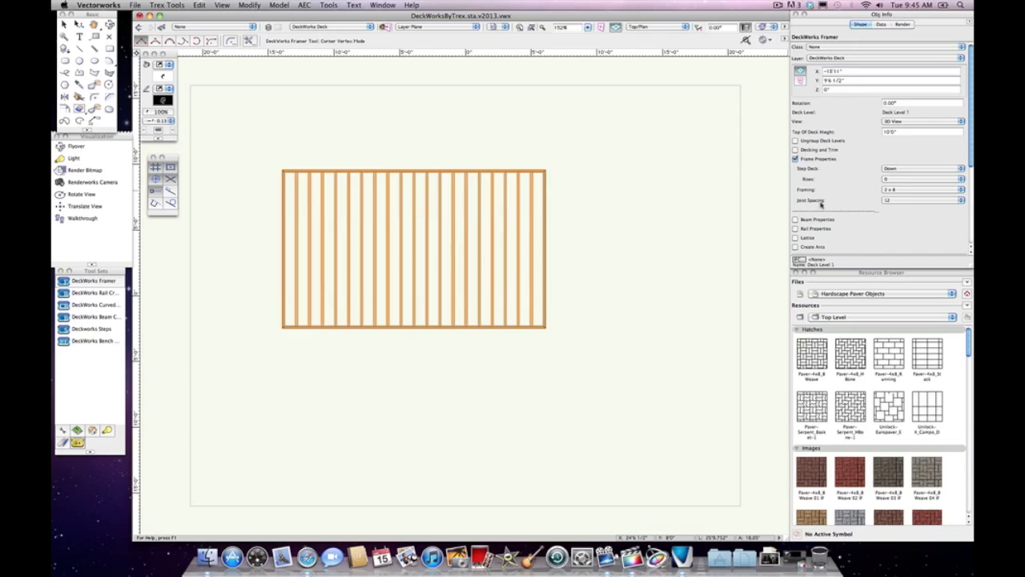
- Try joist spacings of 16 and 24 on the deck frame and set the spacing back to 12
{"action": "left_click", "coordinate": [901, 201]}
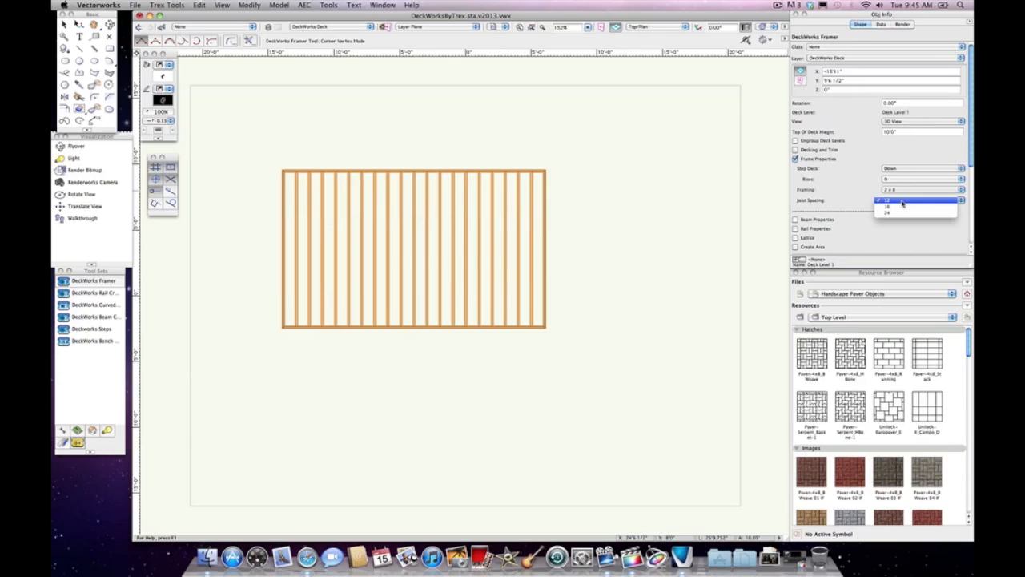
{"action": "left_click", "coordinate": [899, 208]}
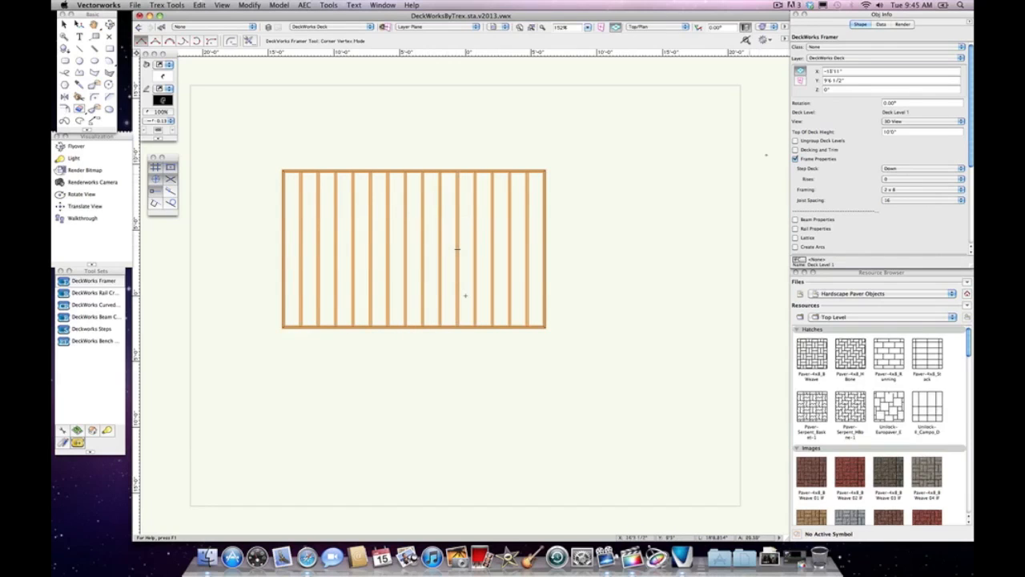
{"action": "left_click", "coordinate": [894, 202]}
{"action": "left_click", "coordinate": [890, 208]}
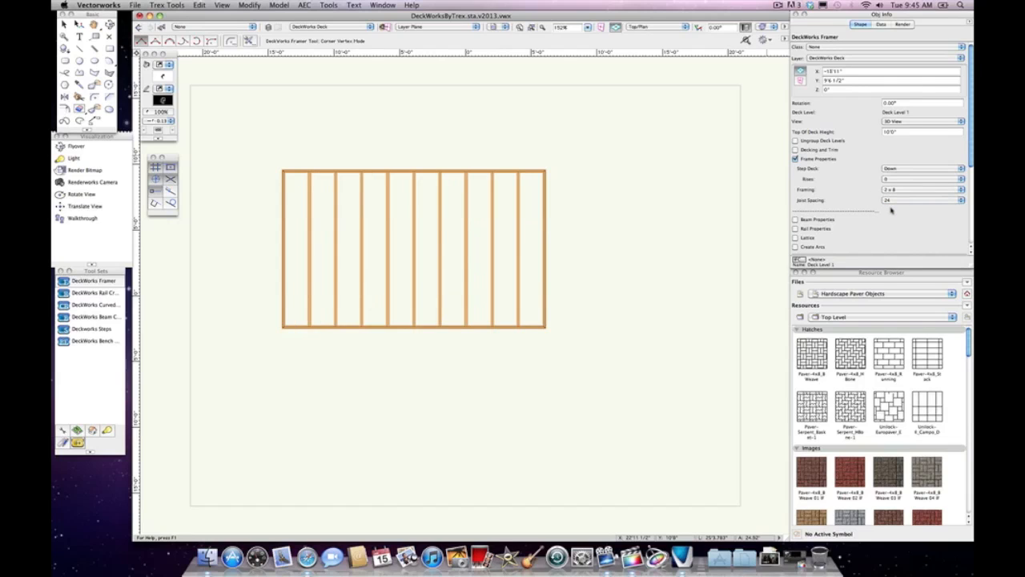
{"action": "left_click", "coordinate": [893, 200]}
{"action": "left_click", "coordinate": [892, 190]}
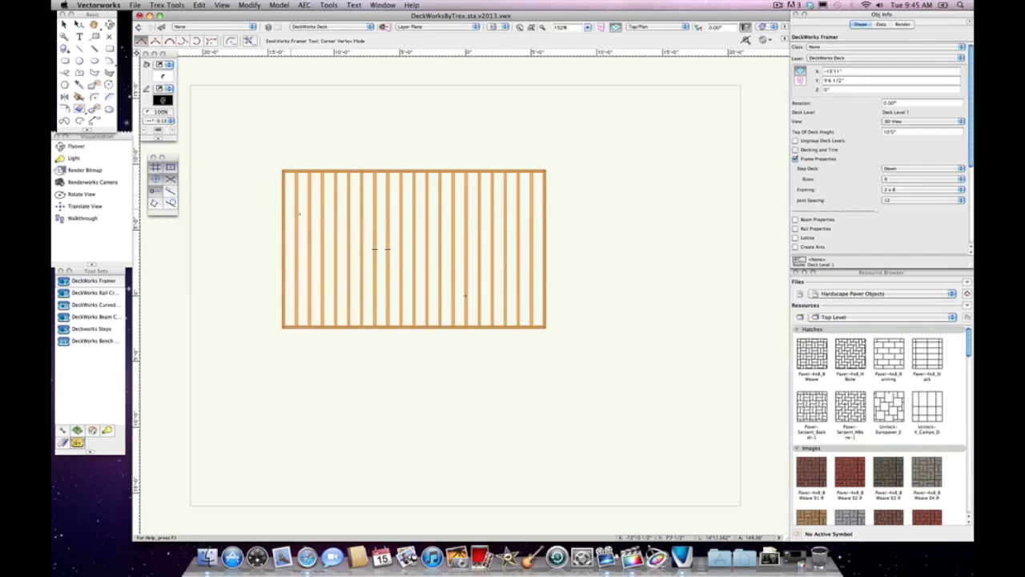
- Orbit around the deck frame with the Flyover tool to view it in three dimensions
{"action": "left_click", "coordinate": [110, 26]}
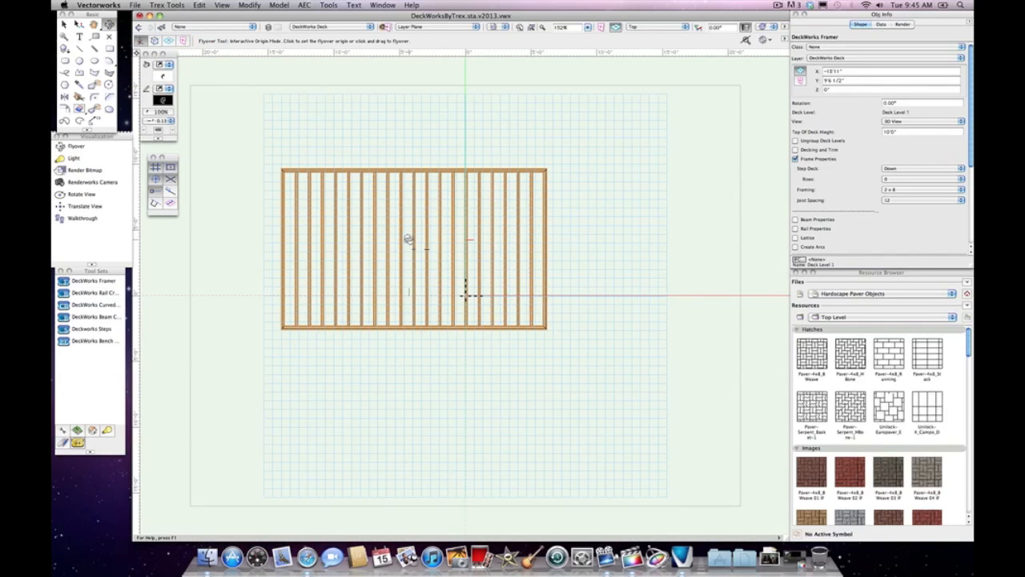
{"action": "left_click_drag", "start_coordinate": [408, 239], "coordinate": [392, 173]}
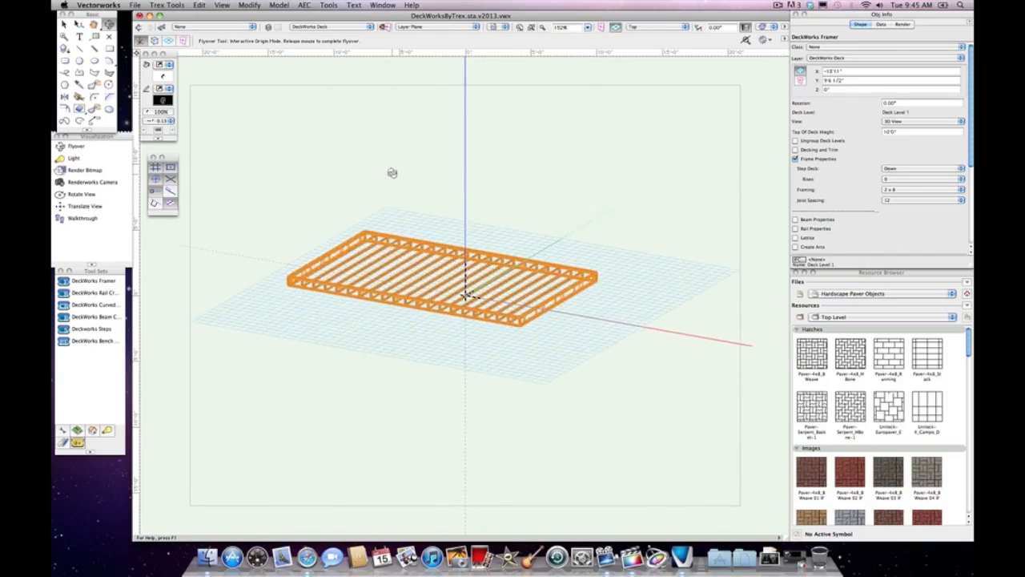